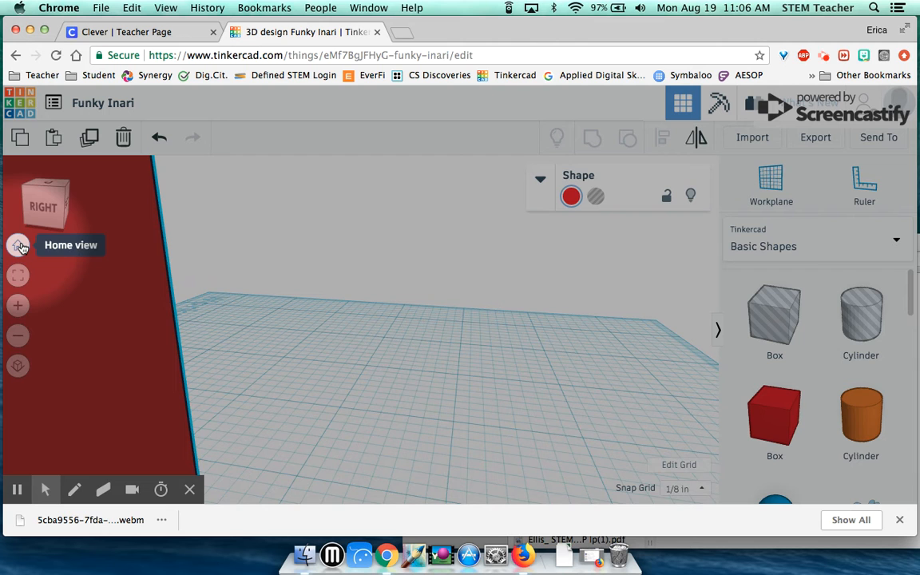
# Reset to the Home view and zoom in on the red box atop the orange cylinder
pyautogui.click(20, 246)
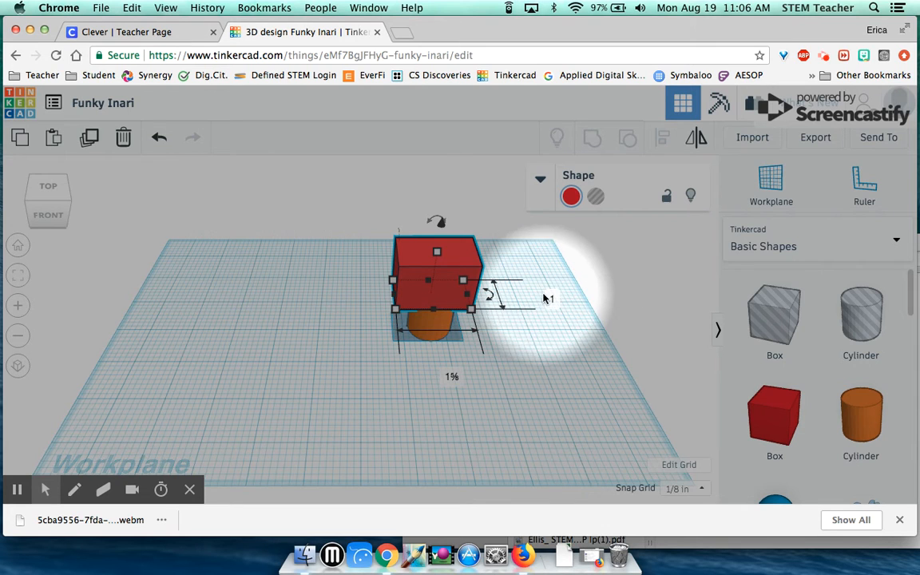
pyautogui.scroll(2, 557, 364)
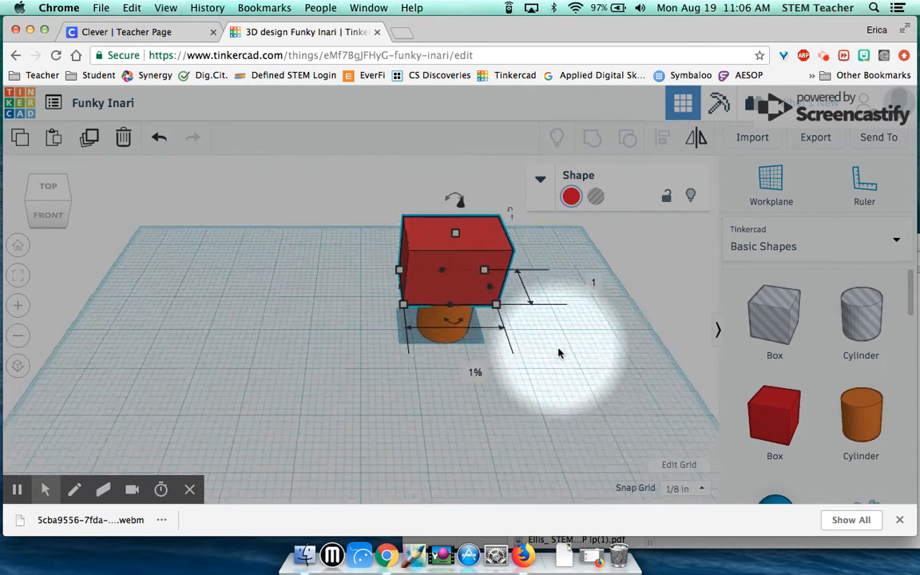
pyautogui.scroll(2, 591, 367)
pyautogui.scroll(-3, 615, 378)
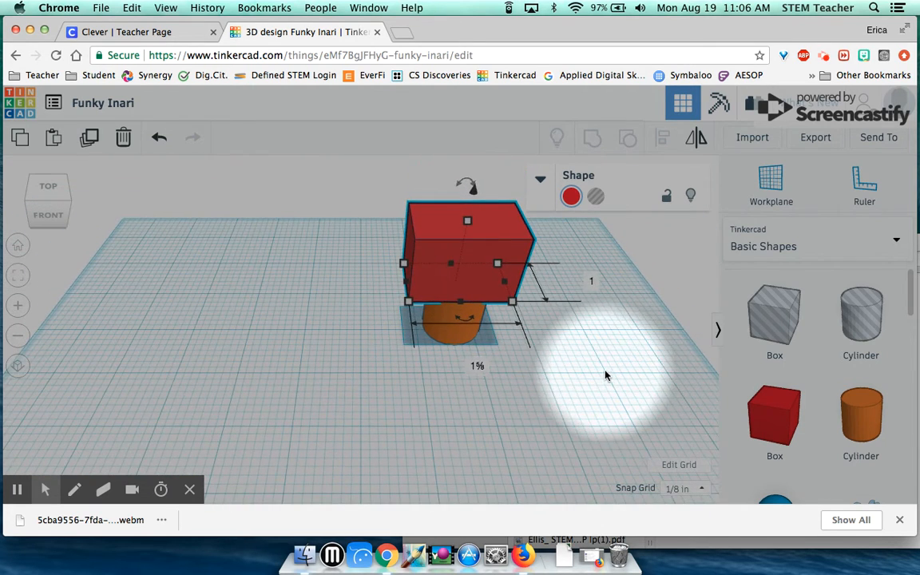
pyautogui.moveTo(608, 374); pyautogui.dragTo(584, 381, button='right')
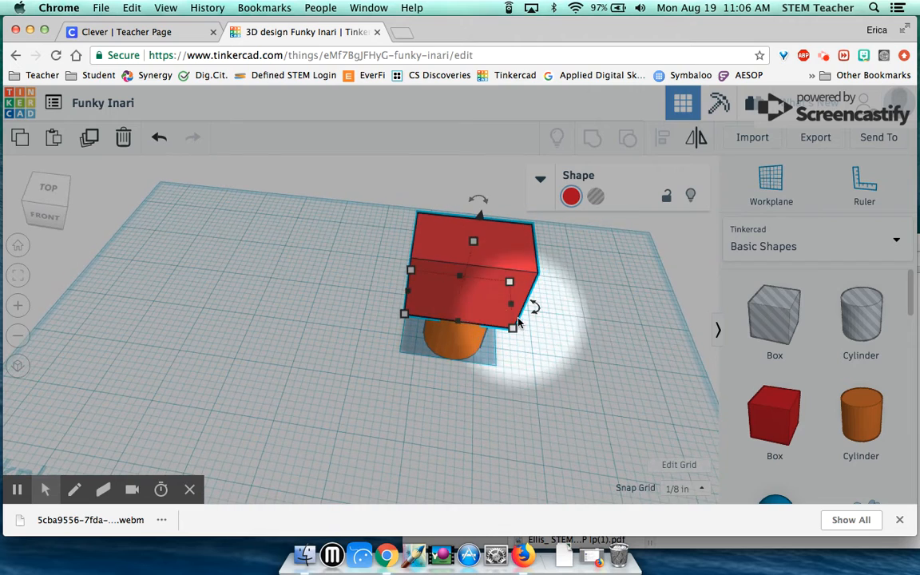
pyautogui.scroll(-3, 568, 352)
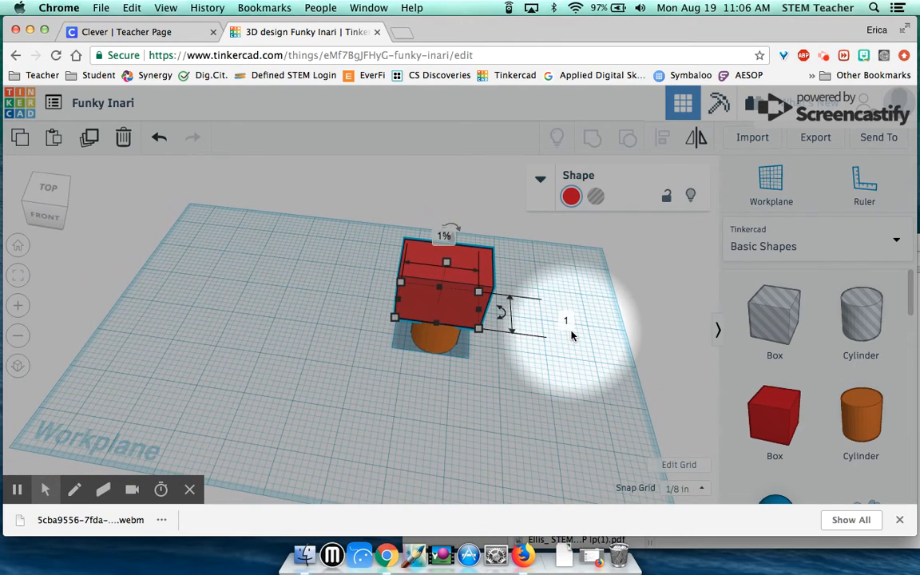
pyautogui.scroll(3, 571, 335)
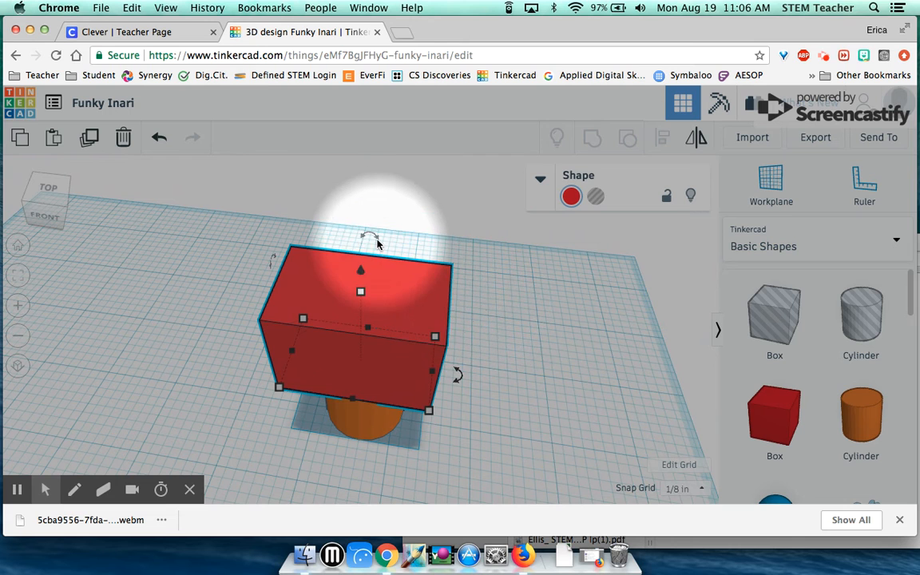
pyautogui.moveTo(376, 241)
pyautogui.moveTo(459, 371)
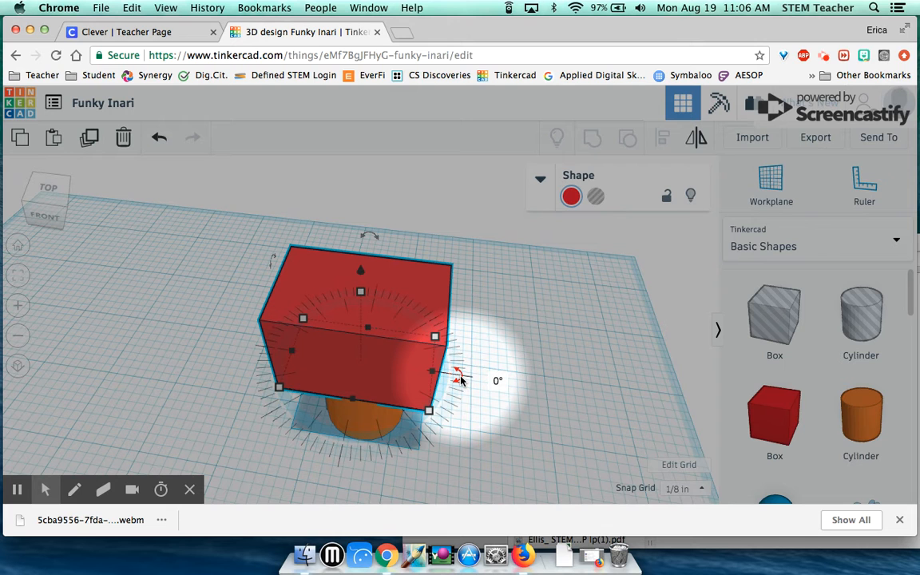
pyautogui.moveTo(460, 380)
pyautogui.mouseDown()
pyautogui.moveTo(456, 345)
pyautogui.moveTo(456, 379)
pyautogui.mouseUp()
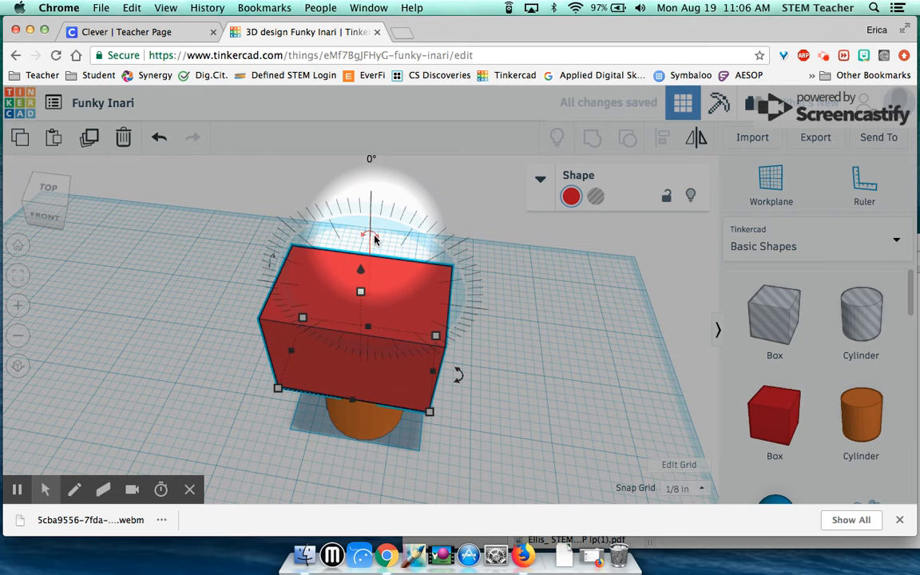
pyautogui.moveTo(371, 236); pyautogui.dragTo(344, 220)
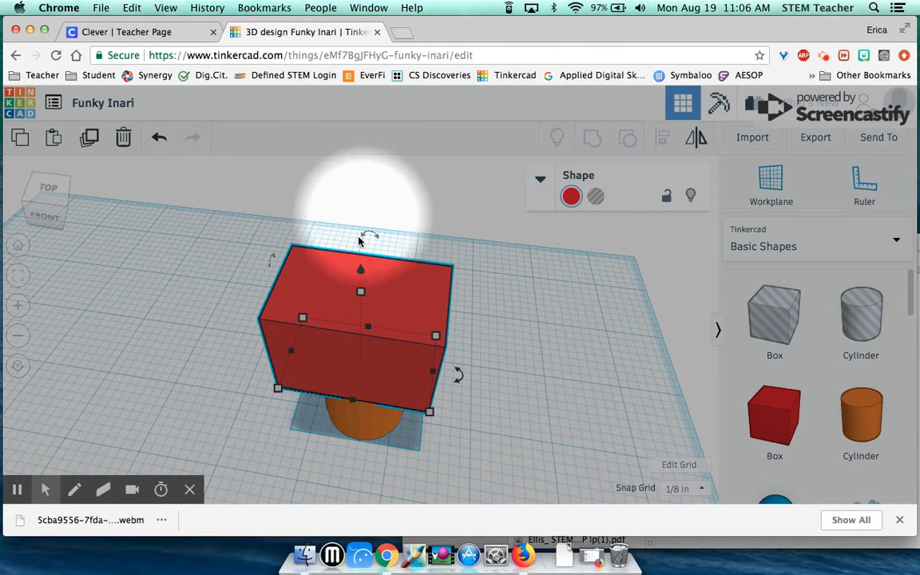
pyautogui.click(370, 161)
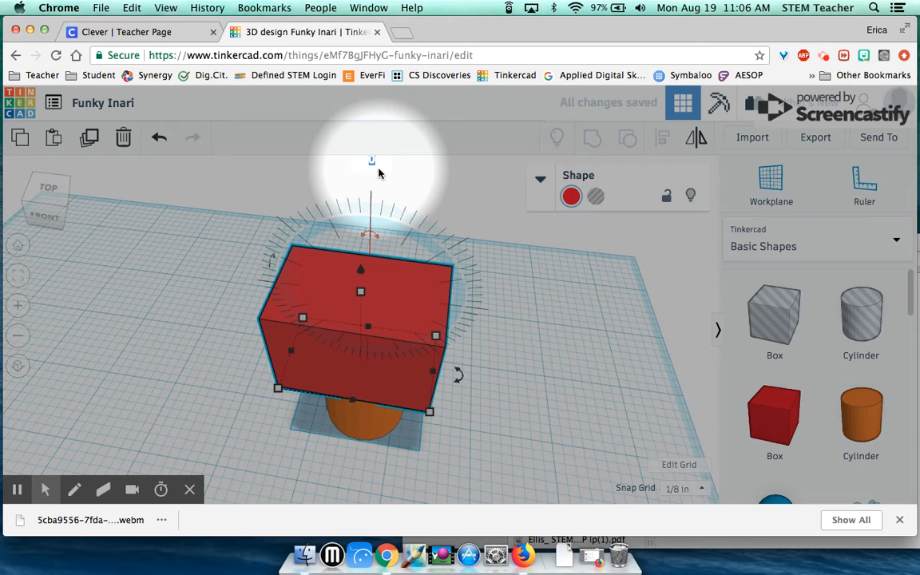
pyautogui.press('Return')
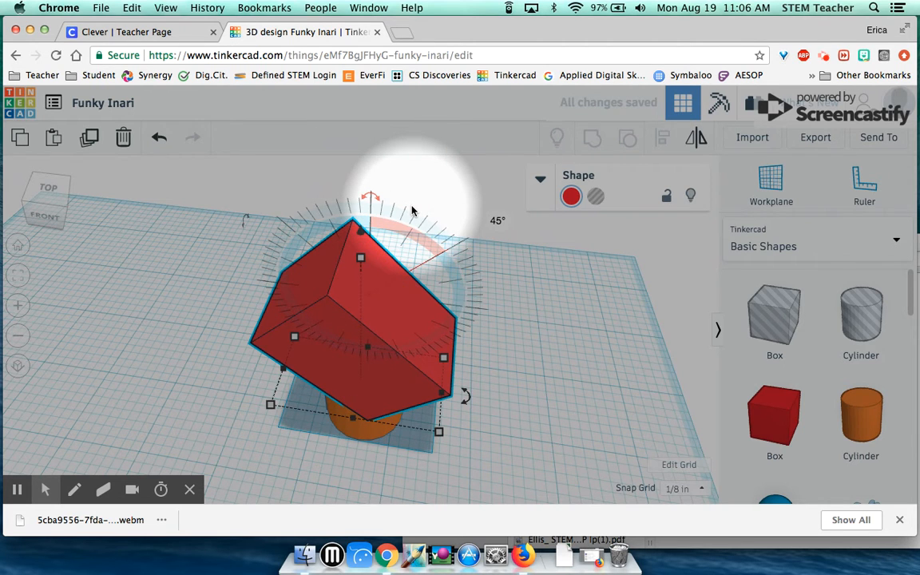
pyautogui.press('super+z')
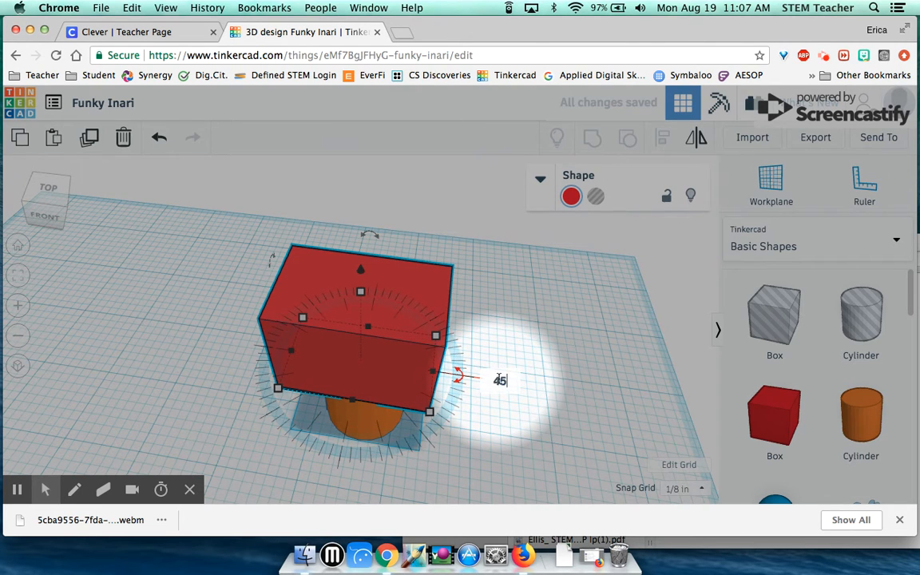
pyautogui.press('Return')
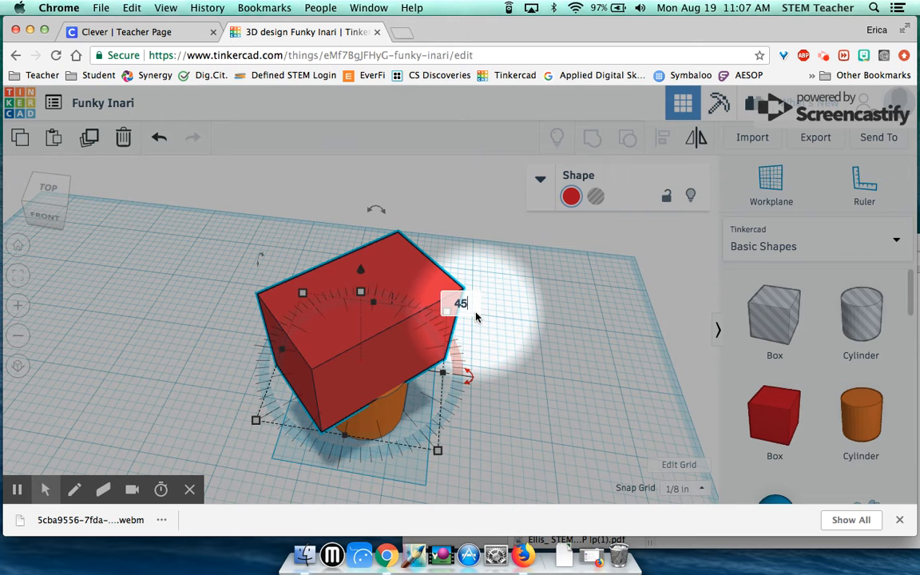
pyautogui.click(507, 324)
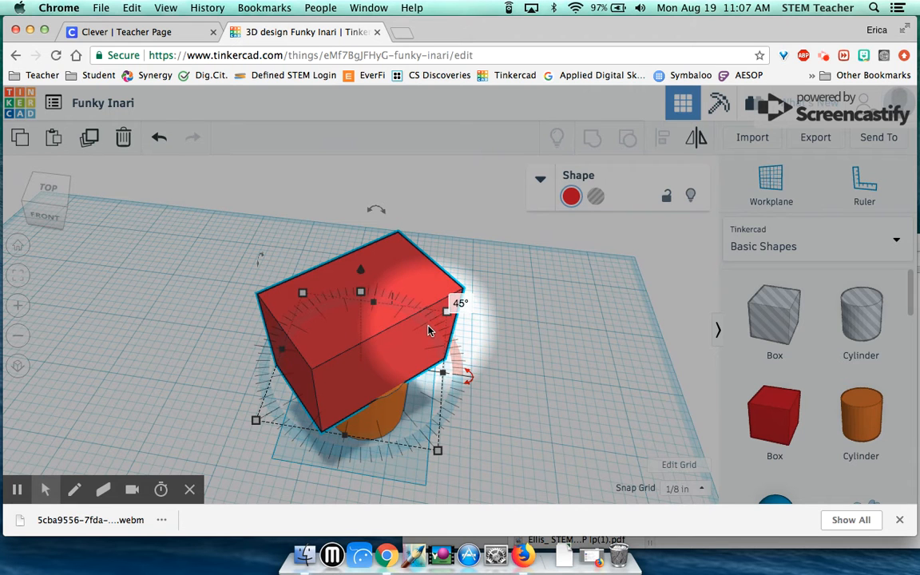
pyautogui.press('super+z')
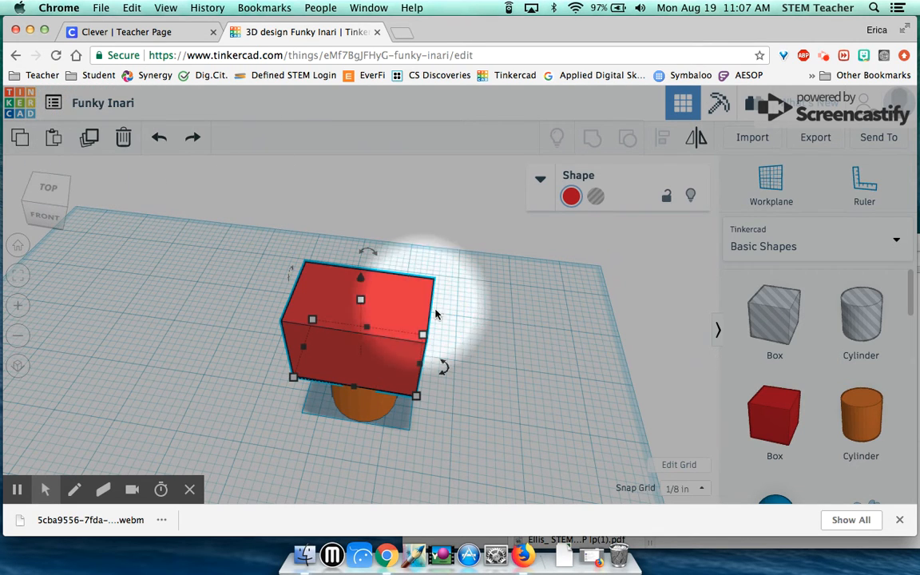
# Deselect the red box and orbit and zoom to a more frontal view of the shapes
pyautogui.click(511, 352)
pyautogui.scroll(-5, 512, 356)
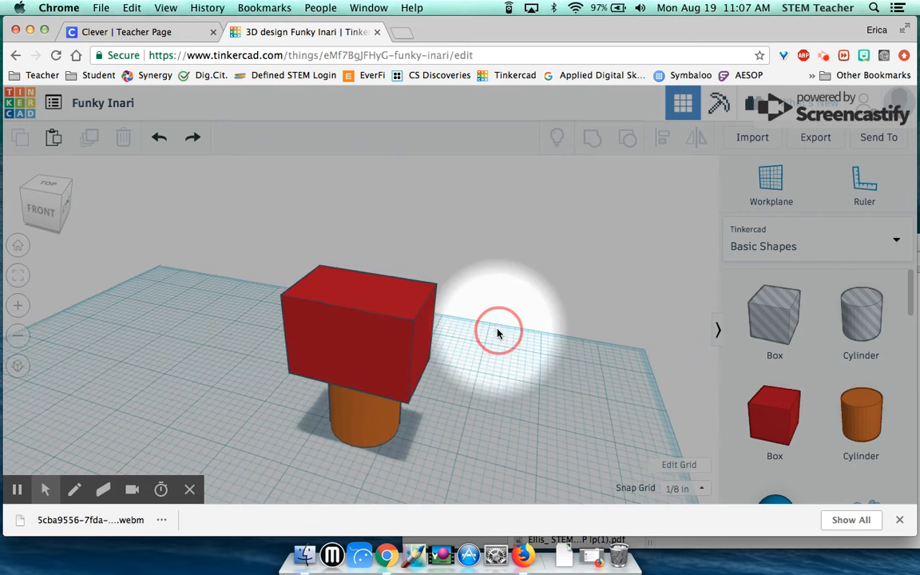
pyautogui.scroll(-3, 797, 402)
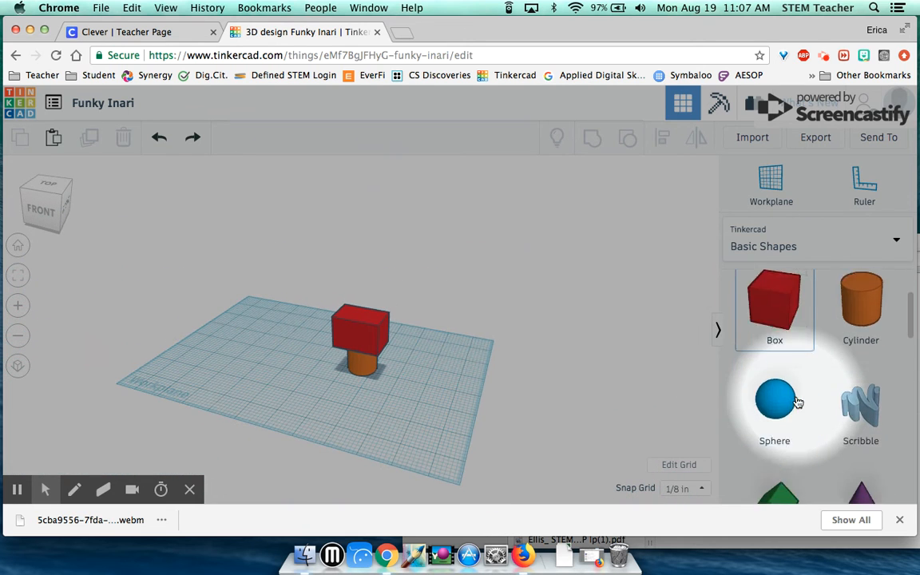
pyautogui.scroll(3, 797, 400)
pyautogui.moveTo(352, 410); pyautogui.dragTo(373, 415)
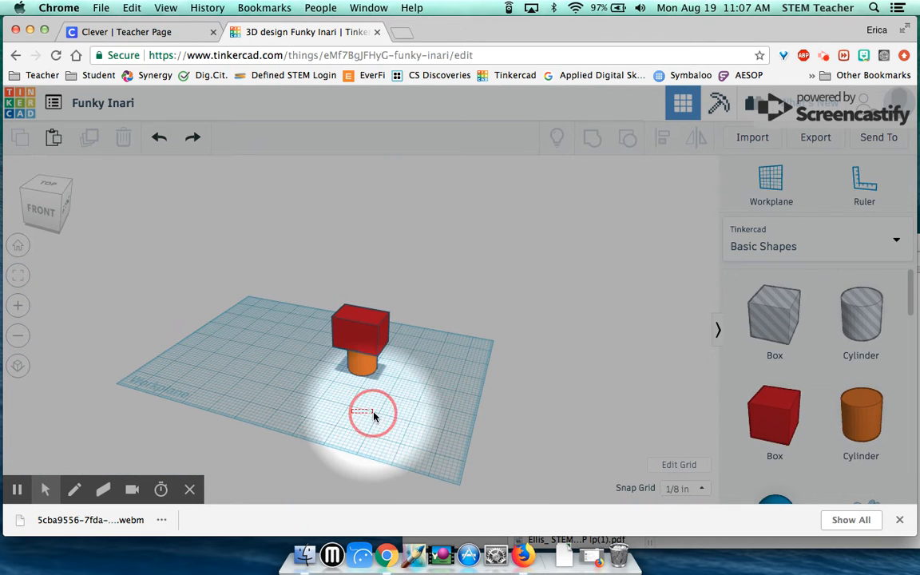
pyautogui.moveTo(333, 401); pyautogui.dragTo(372, 413, button='right')
pyautogui.scroll(5, 394, 398)
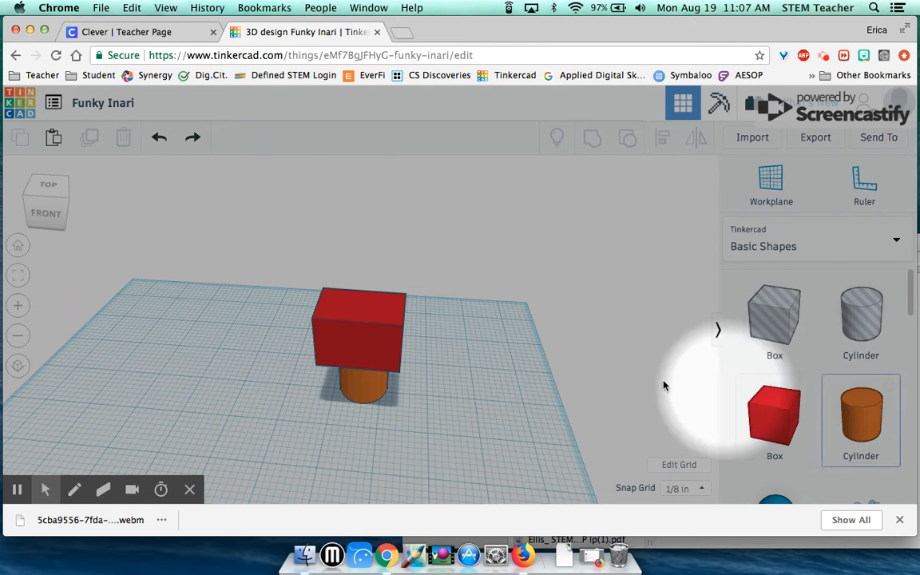
# Recolour the top box, trying orange first and then settling on a blue preset
pyautogui.click(361, 328)
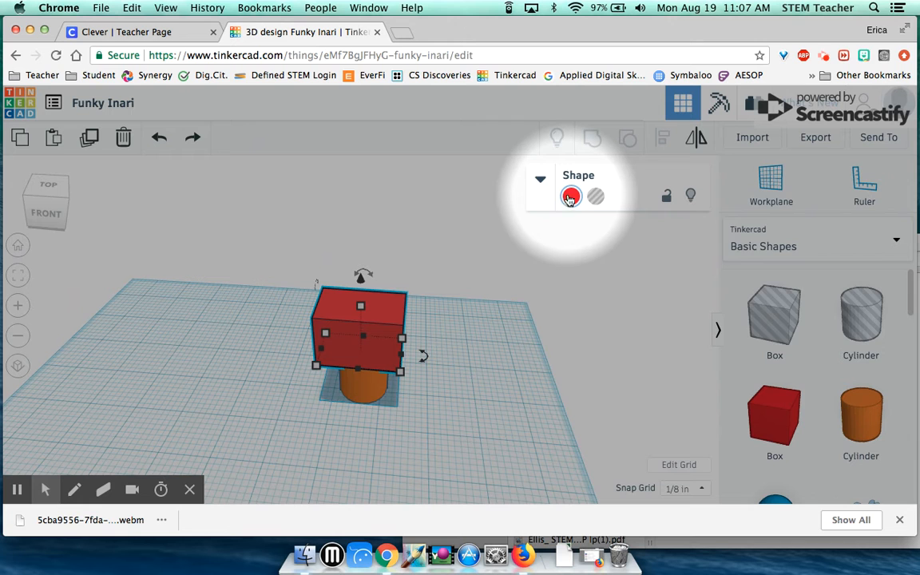
pyautogui.click(571, 198)
pyautogui.click(604, 292)
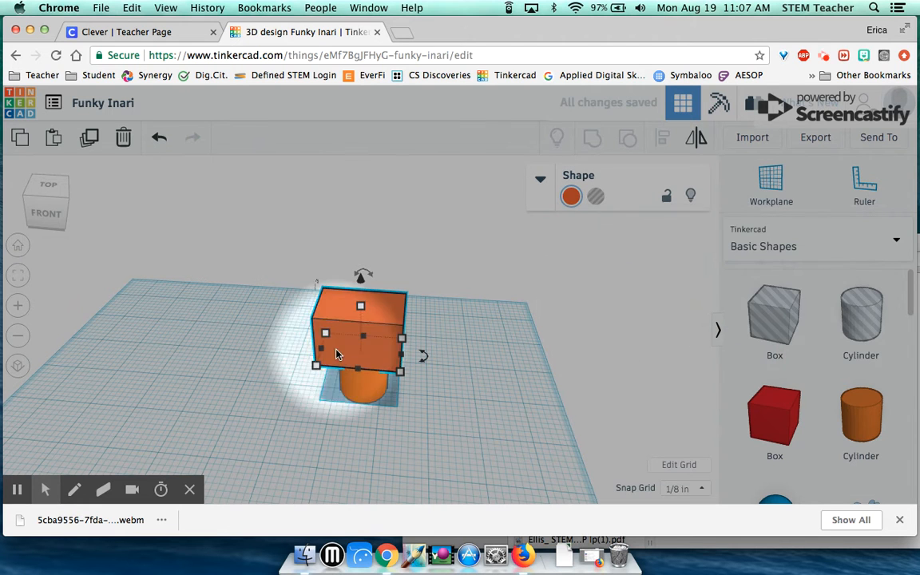
pyautogui.click(570, 197)
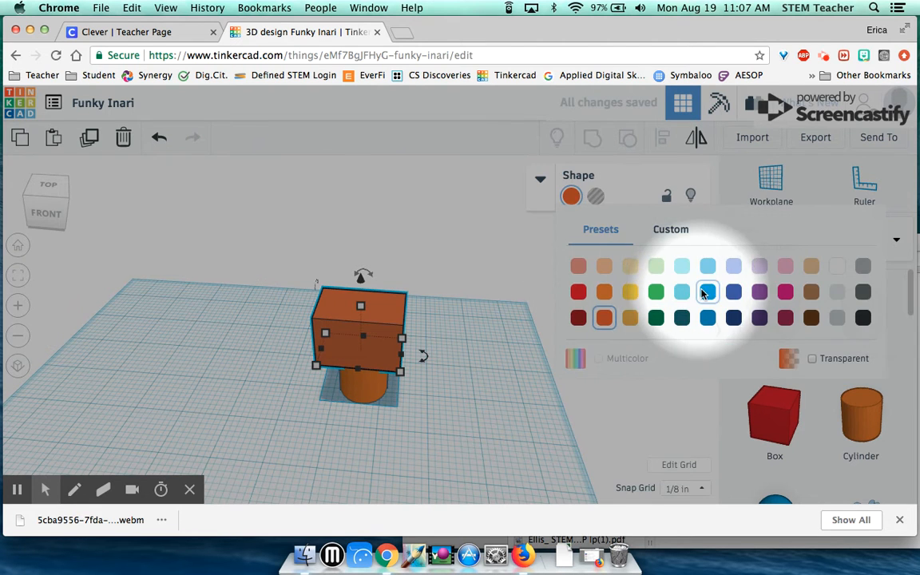
pyautogui.click(705, 292)
# Deselect the blue box and orbit the view lower toward the front
pyautogui.click(414, 353)
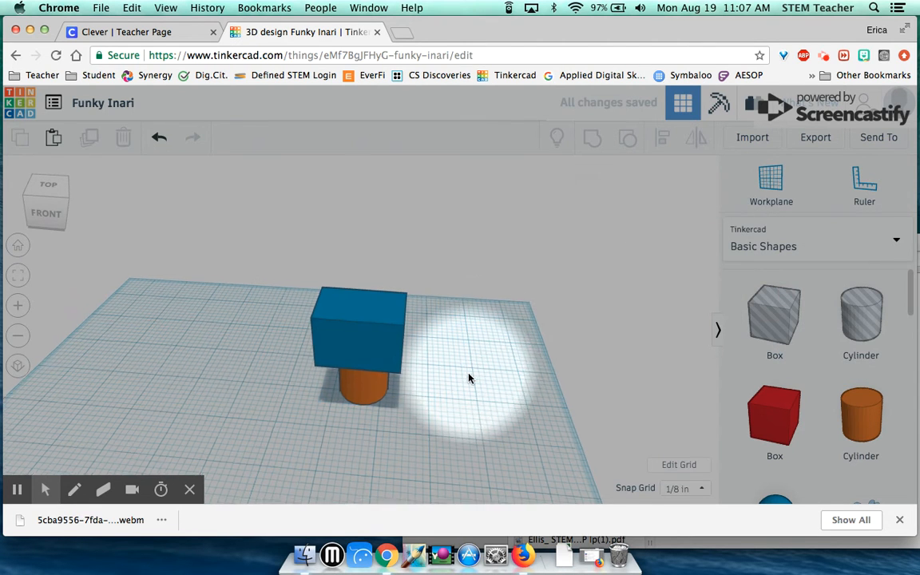
pyautogui.scroll(2, 467, 391)
pyautogui.moveTo(462, 408); pyautogui.dragTo(524, 367, button='right')
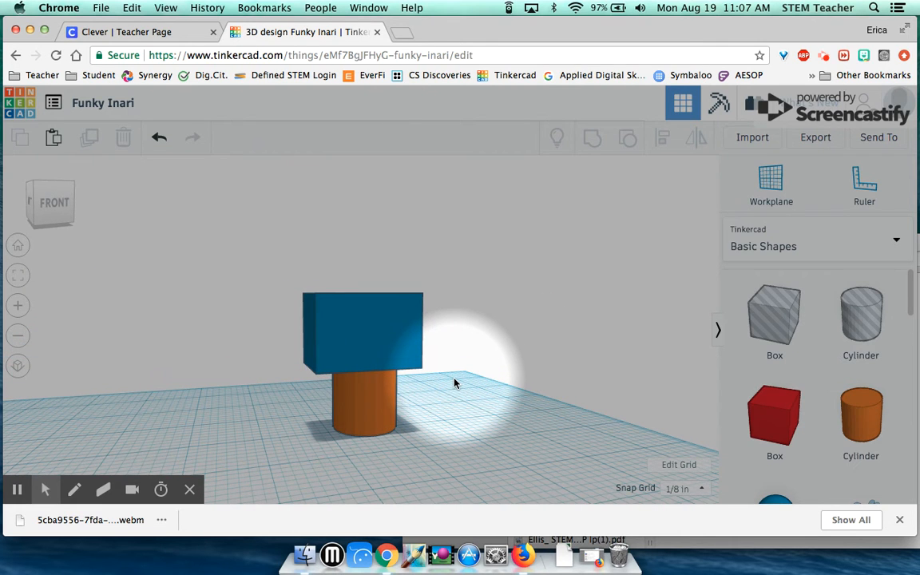
pyautogui.scroll(-3, 460, 393)
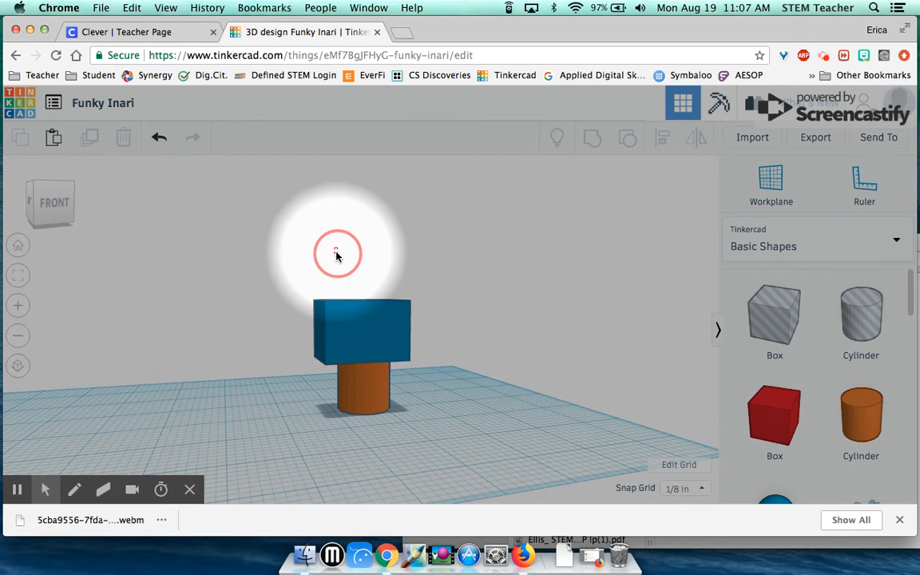
# Box-select the box and cylinder, group them into one shape, and nudge it across the workplane
pyautogui.moveTo(336, 256); pyautogui.dragTo(396, 390)
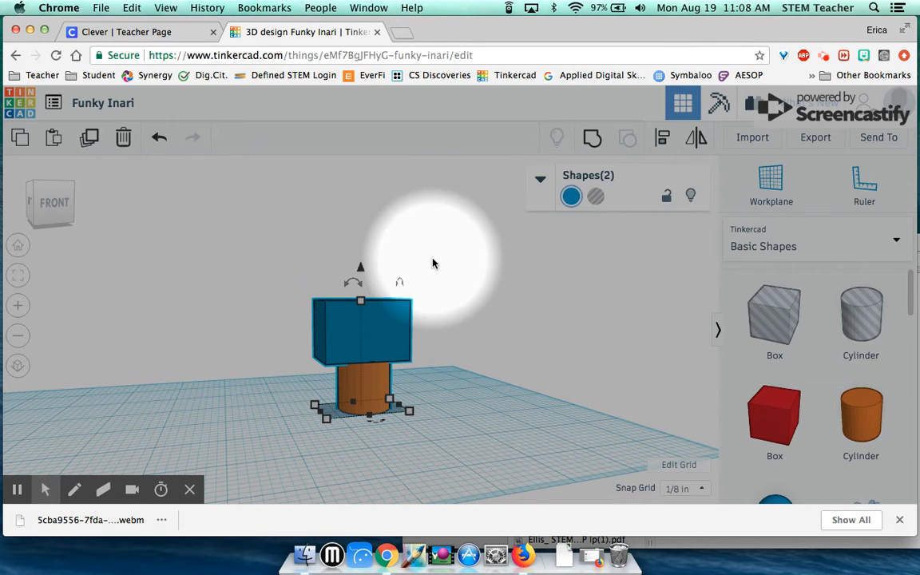
pyautogui.click(592, 140)
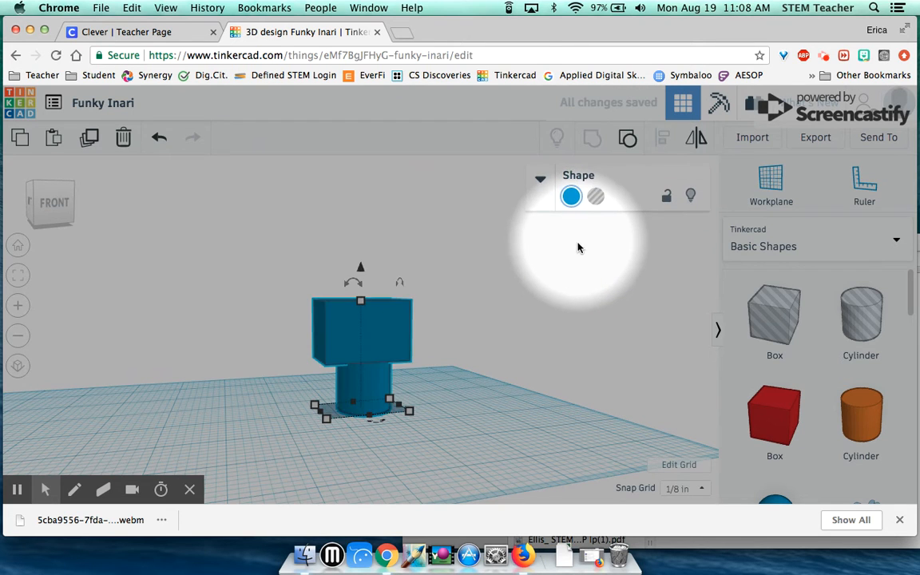
pyautogui.moveTo(376, 400)
pyautogui.mouseDown()
pyautogui.moveTo(438, 405)
pyautogui.moveTo(339, 427)
pyautogui.moveTo(369, 399)
pyautogui.mouseUp()
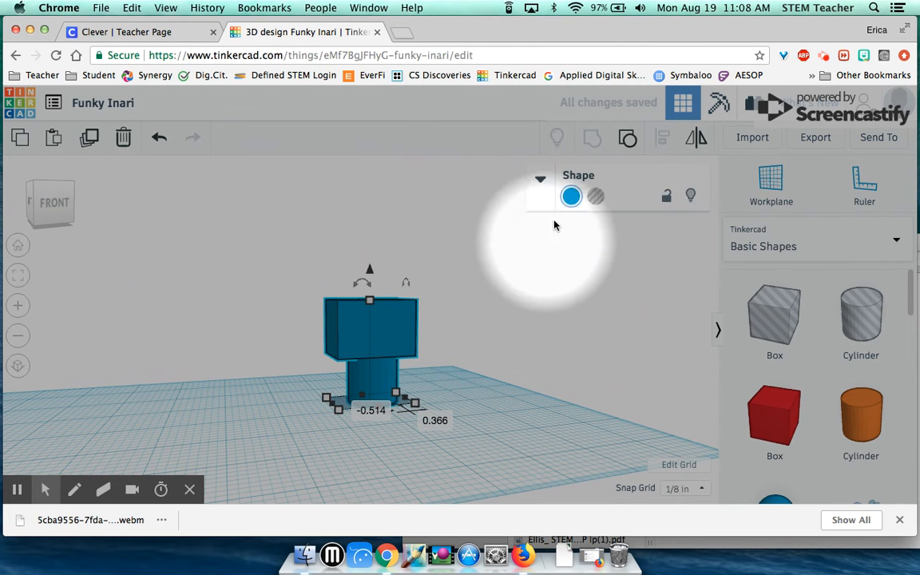
# Ungroup into a separate blue box and orange cylinder, then orbit to look down on them
pyautogui.click(629, 141)
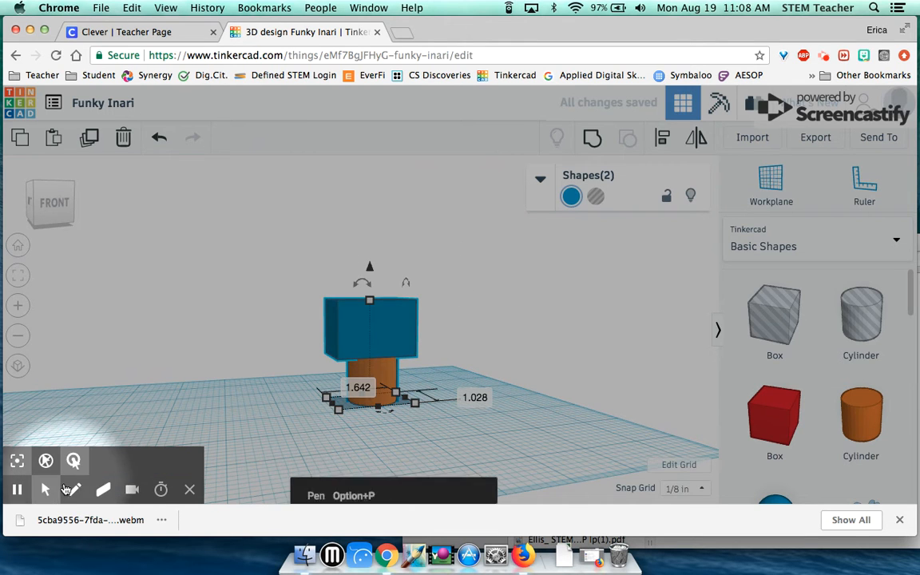
pyautogui.click(20, 492)
pyautogui.click(20, 493)
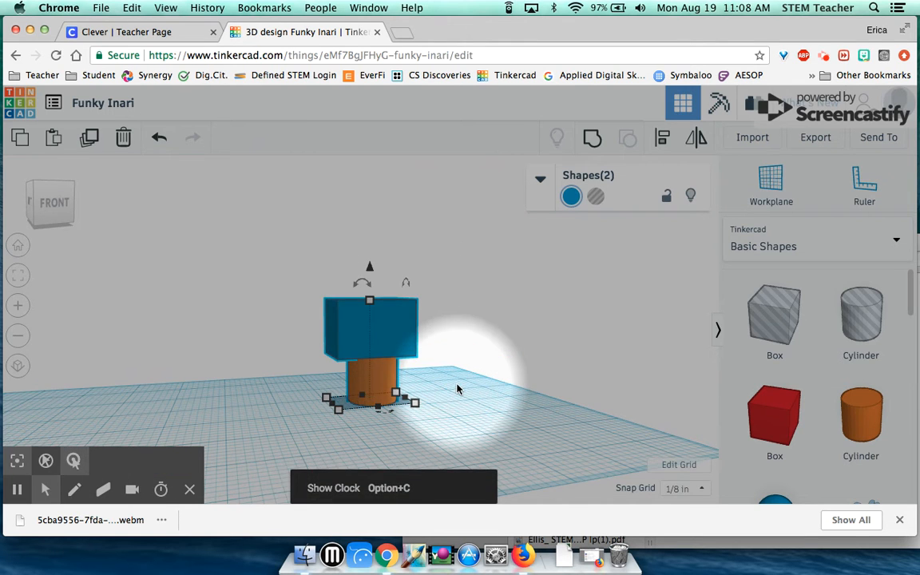
pyautogui.click(467, 409)
pyautogui.moveTo(467, 408); pyautogui.dragTo(476, 414, button='right')
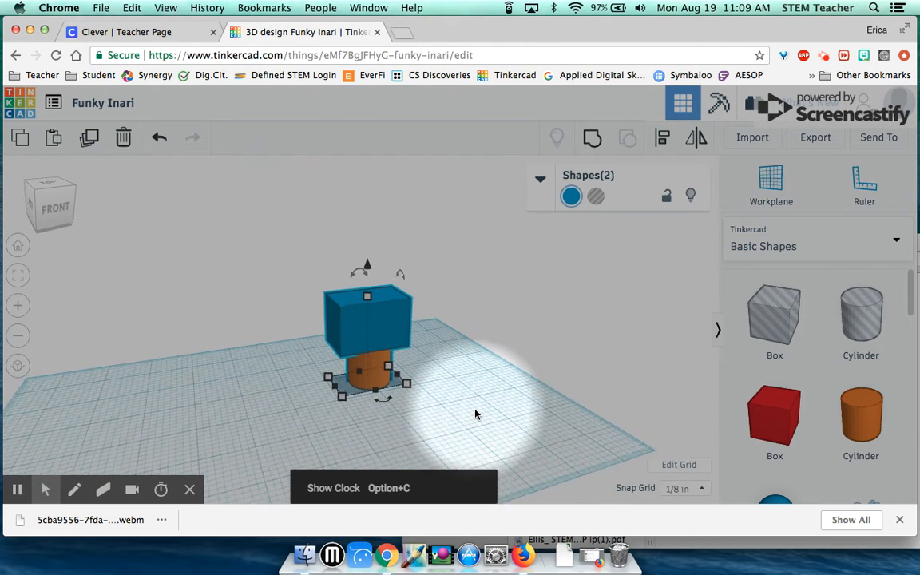
pyautogui.scroll(-2, 475, 414)
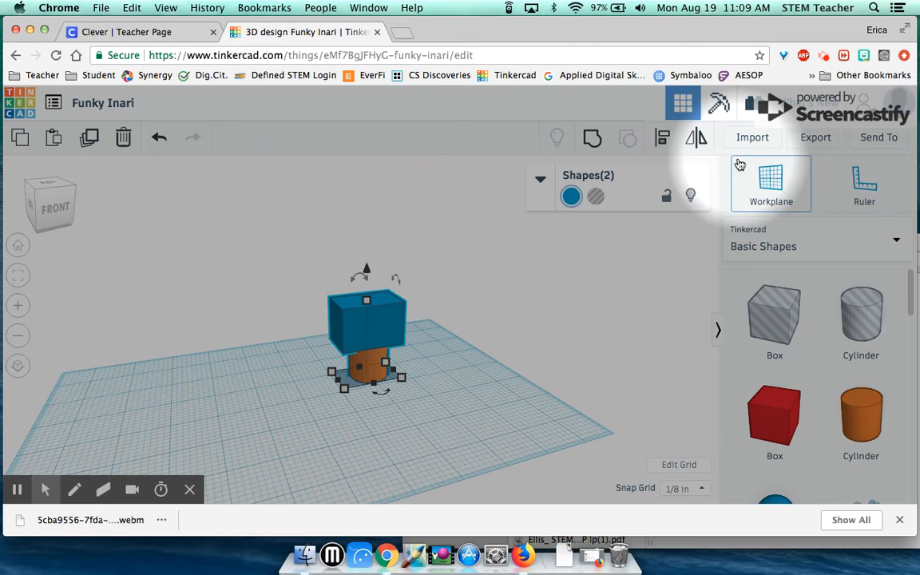
pyautogui.click(815, 139)
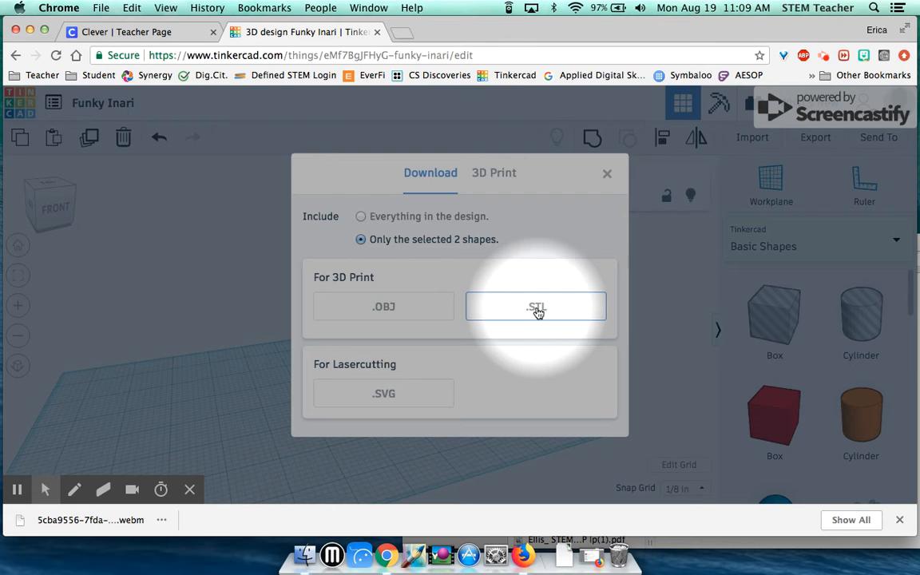
pyautogui.click(810, 141)
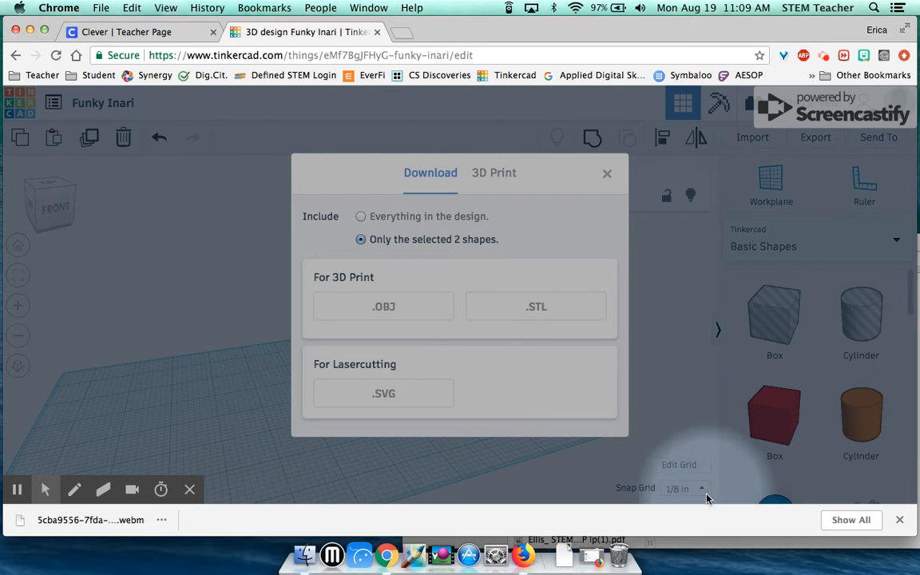
pyautogui.click(607, 175)
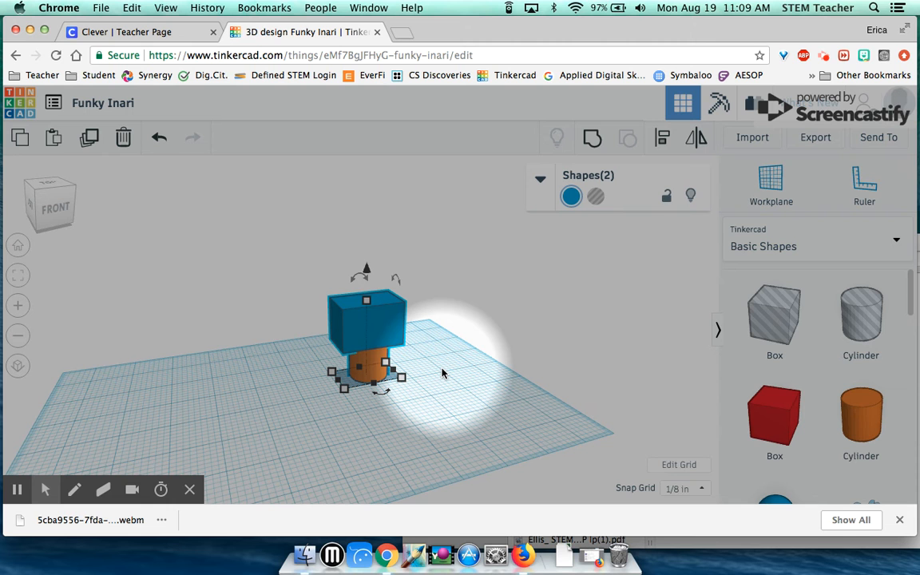
pyautogui.scroll(1, 443, 373)
pyautogui.scroll(2, 442, 377)
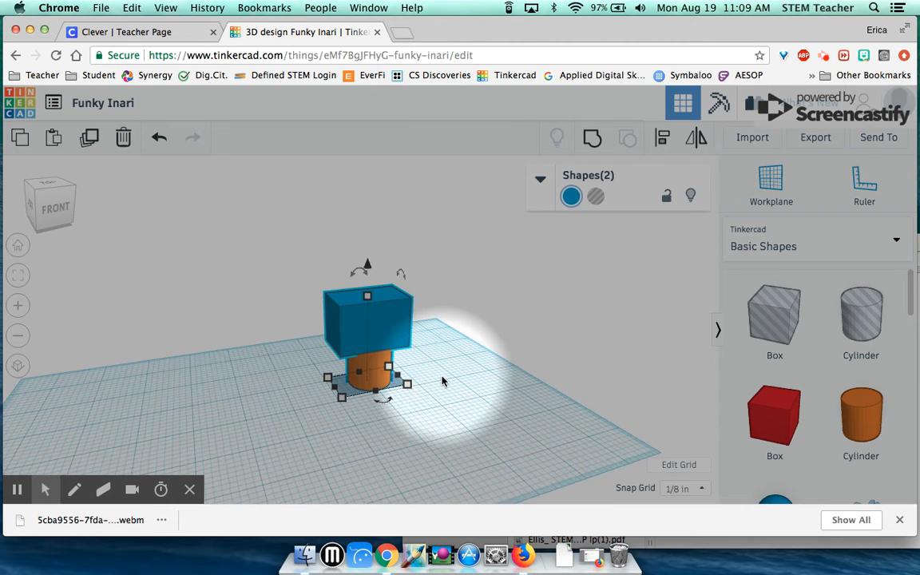
pyautogui.moveTo(444, 383); pyautogui.dragTo(466, 384, button='right')
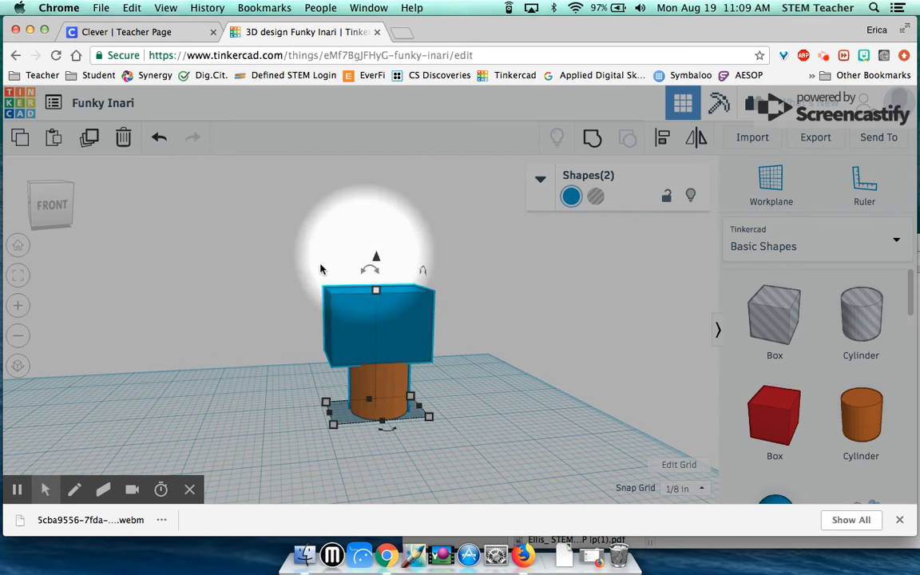
pyautogui.moveTo(517, 418); pyautogui.dragTo(452, 452, button='right')
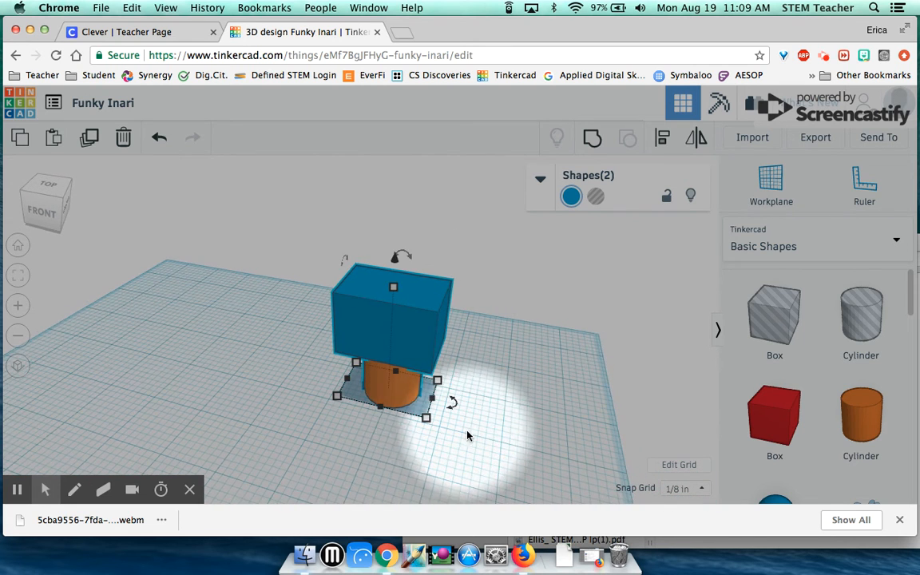
pyautogui.scroll(5, 522, 448)
pyautogui.scroll(-2, 596, 456)
pyautogui.moveTo(582, 457); pyautogui.dragTo(596, 444, button='right')
pyautogui.scroll(-3, 596, 445)
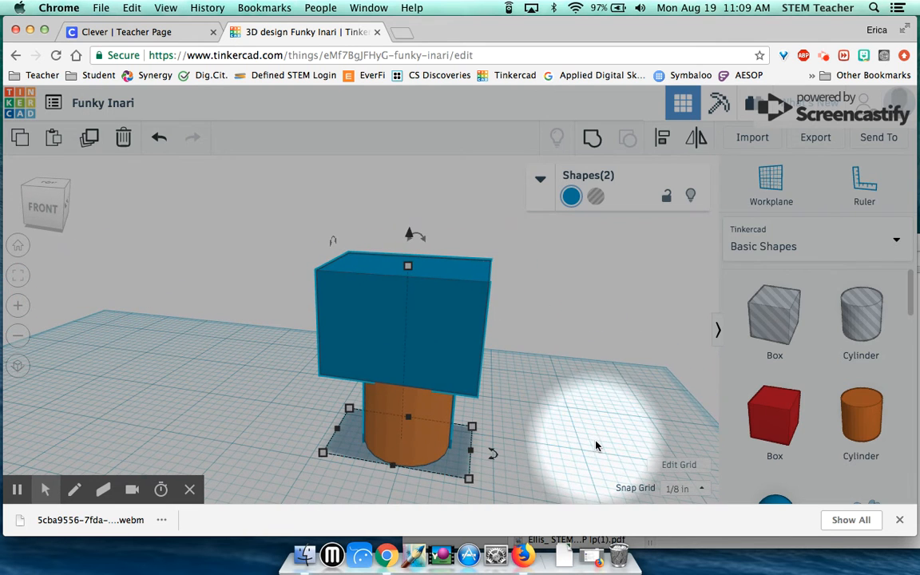
pyautogui.click(878, 141)
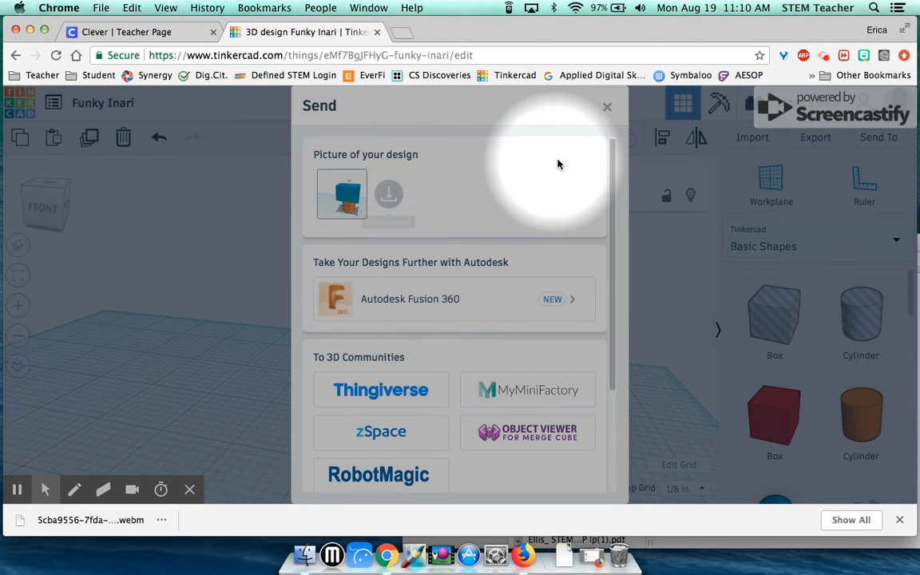
pyautogui.click(607, 110)
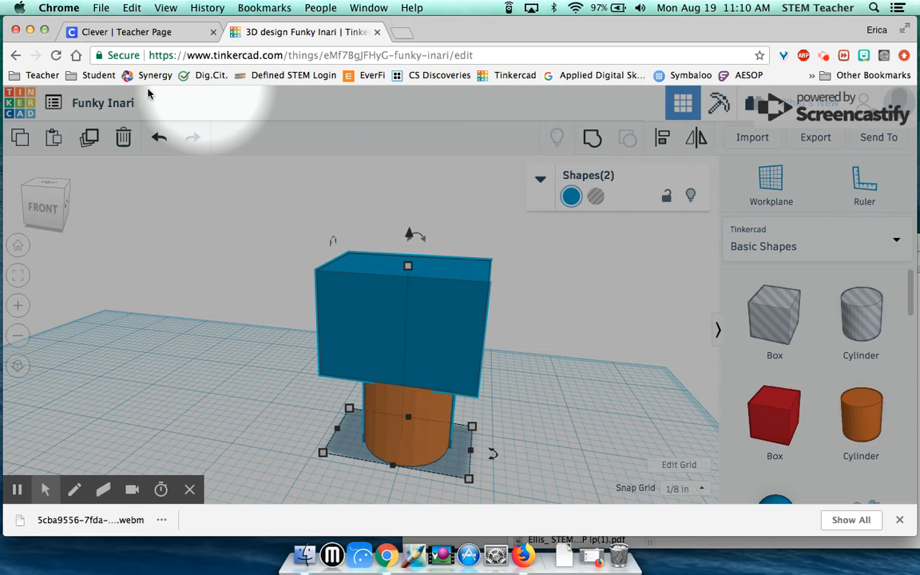
# Type the student's name at the start of the design title
pyautogui.click(121, 103)
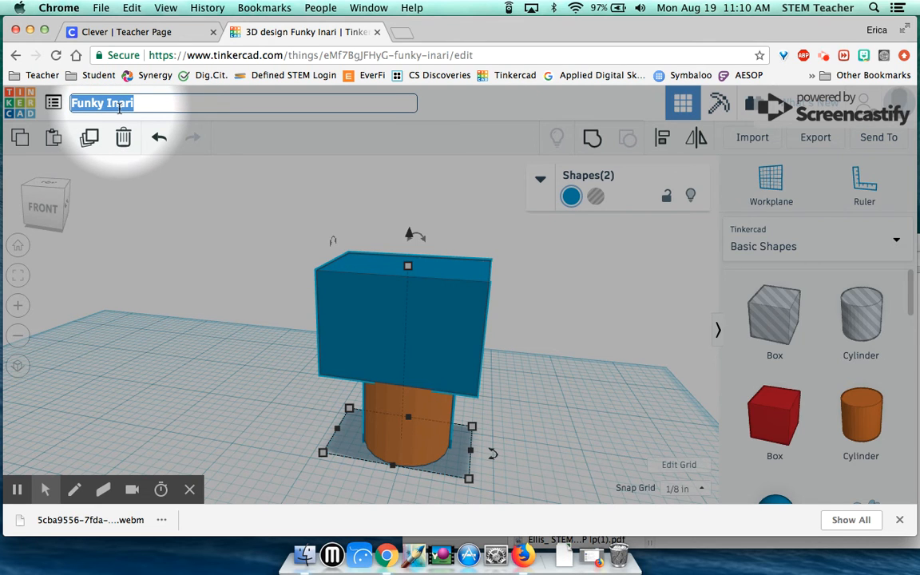
pyautogui.write('Erica  Box Warm Up')
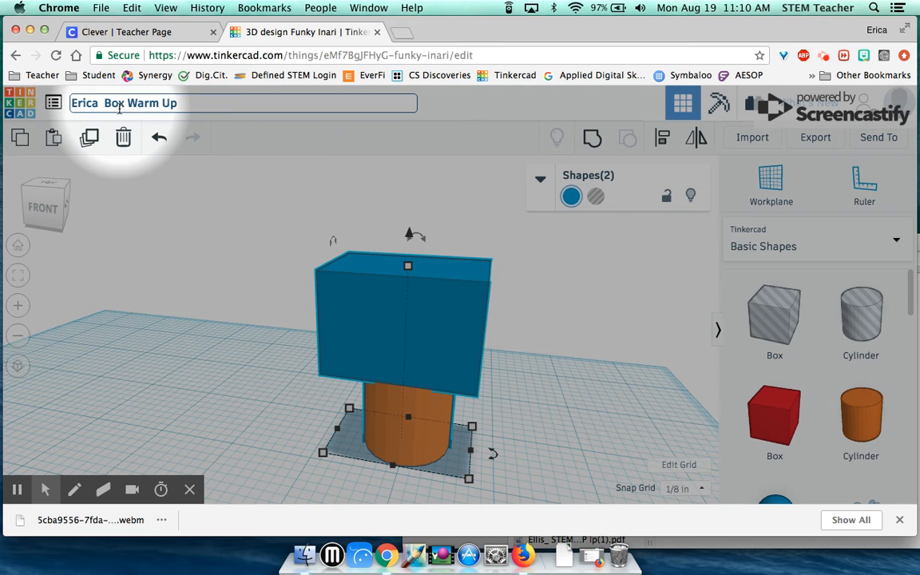
pyautogui.write('E.')
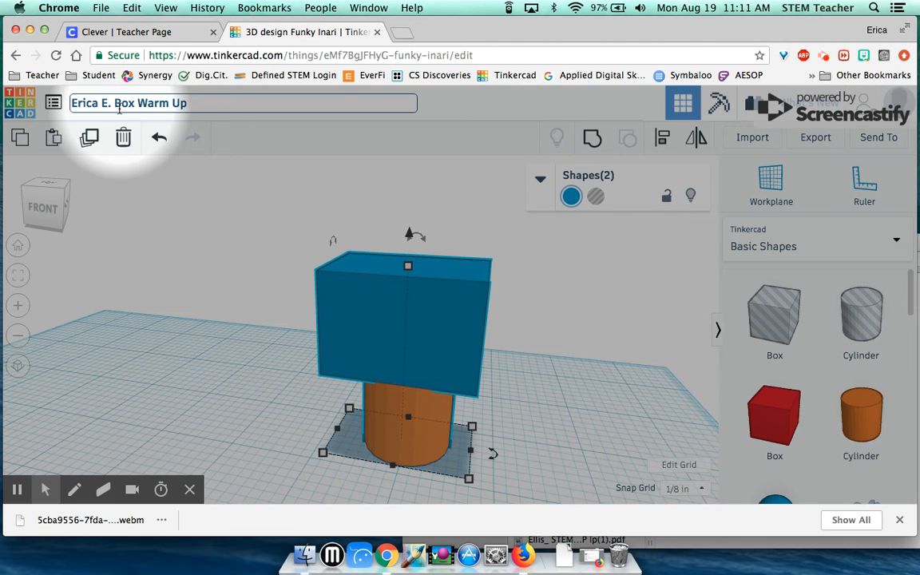
pyautogui.moveTo(189, 102)
pyautogui.mouseDown()
pyautogui.moveTo(117, 103)
pyautogui.moveTo(164, 99)
pyautogui.moveTo(186, 111)
pyautogui.mouseUp()
# Replace the old 'Box Warm Up' words with Castle, fix its capitalisation, and confirm the title
pyautogui.click(119, 101)
pyautogui.press('super+a')
pyautogui.write('C')
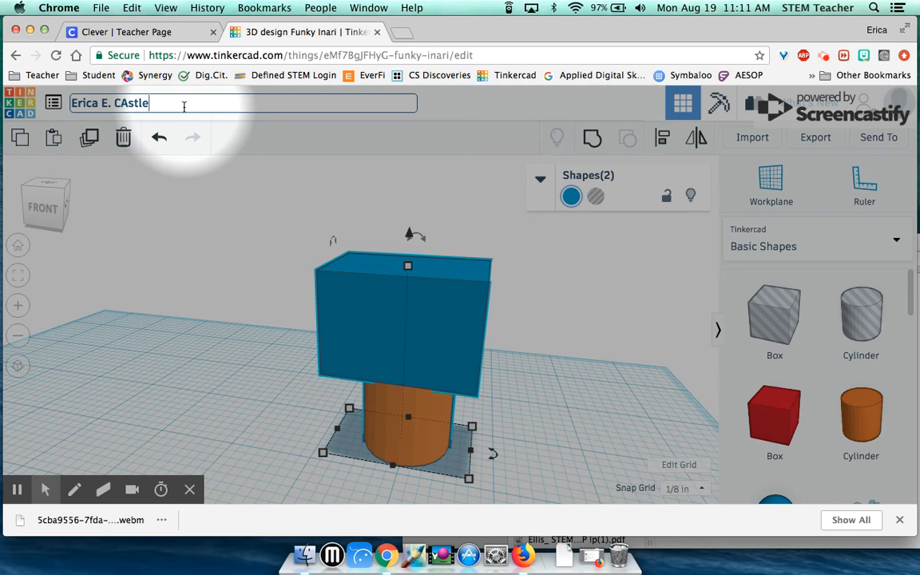
pyautogui.click(126, 103)
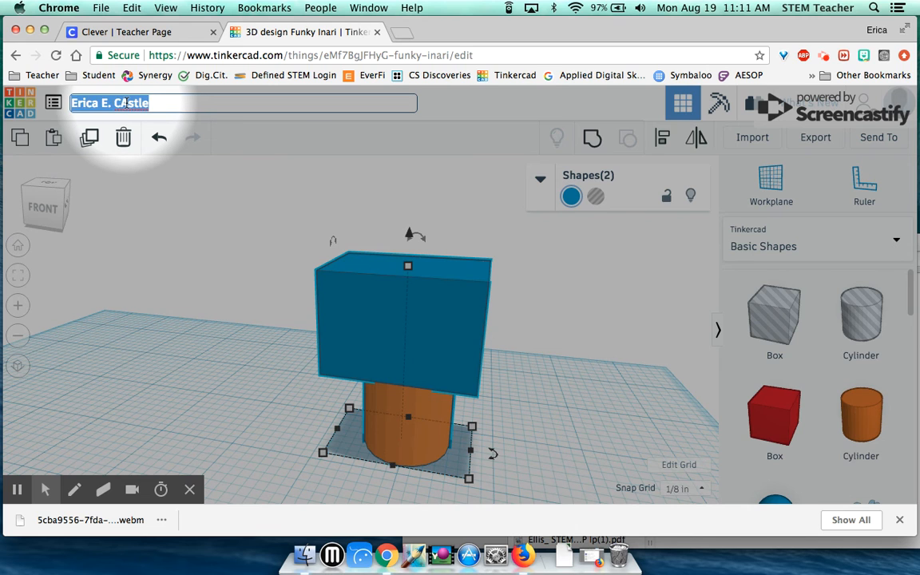
pyautogui.press('Right')
pyautogui.press('BackSpace')
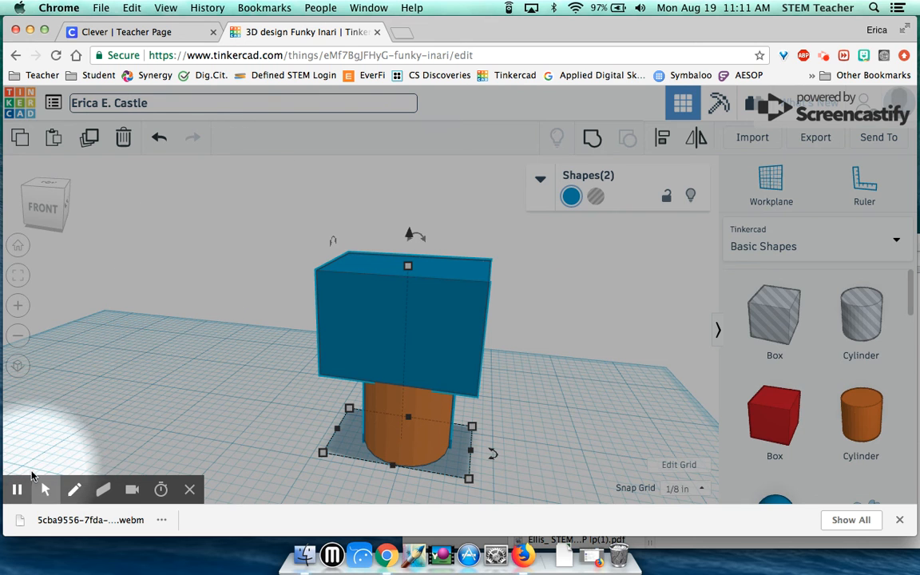
pyautogui.click(17, 493)
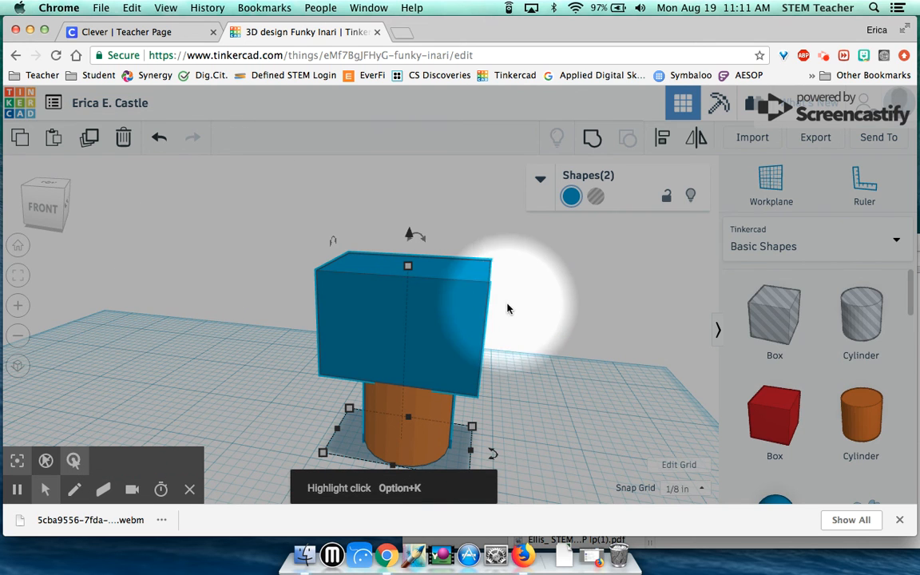
pyautogui.scroll(-1, 814, 373)
pyautogui.click(895, 241)
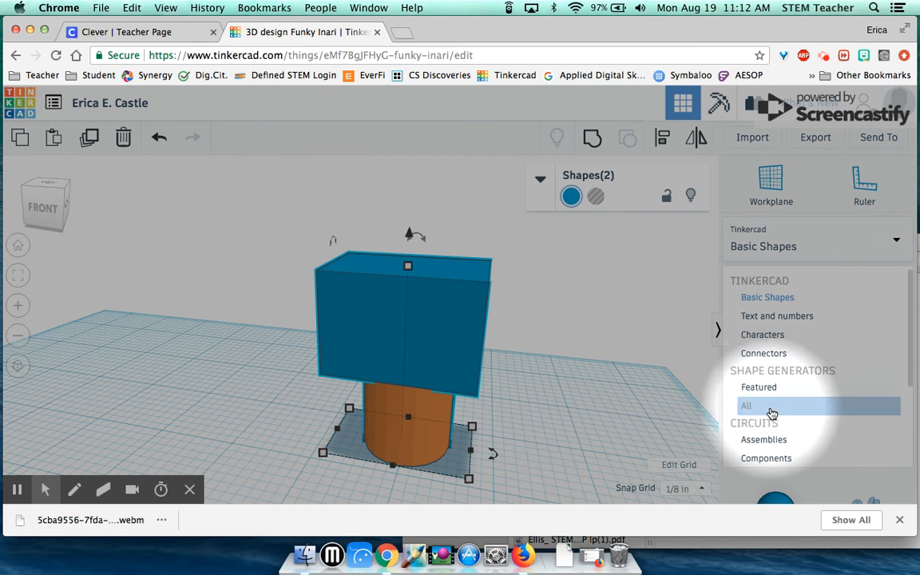
pyautogui.scroll(-5, 786, 440)
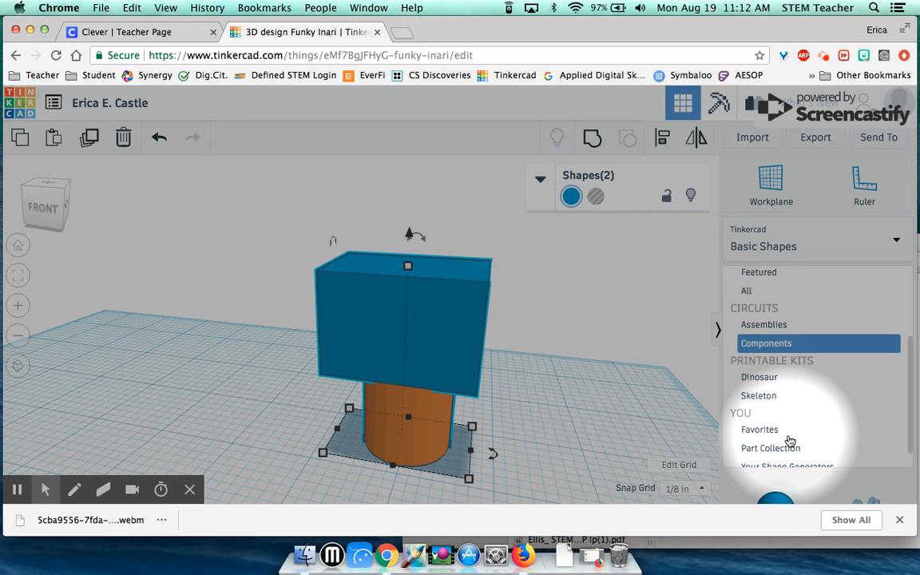
pyautogui.scroll(3, 789, 439)
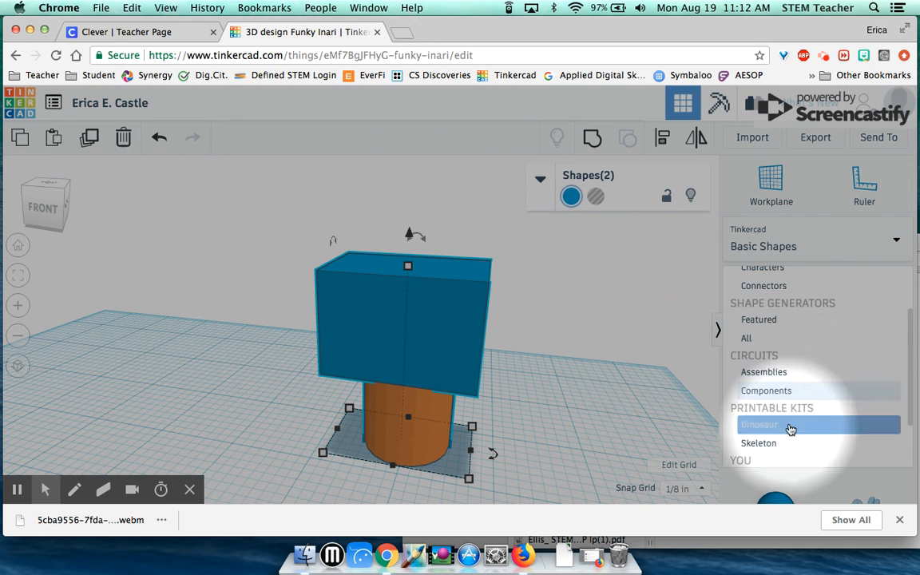
pyautogui.scroll(2, 805, 391)
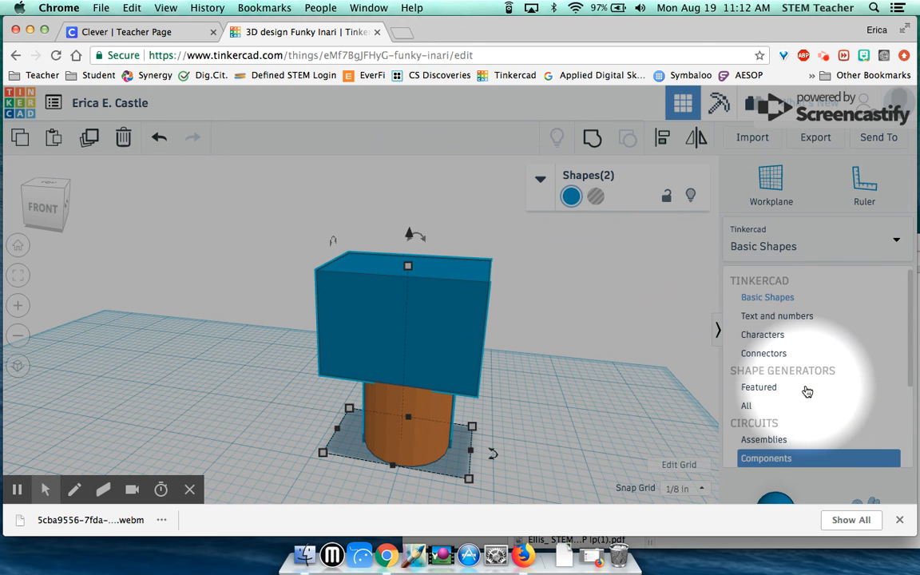
pyautogui.click(896, 240)
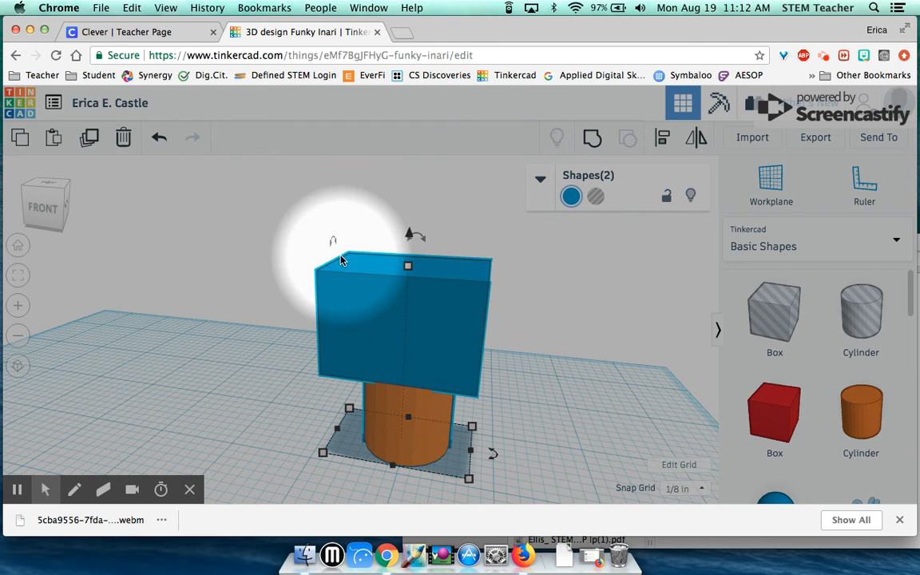
pyautogui.moveTo(334, 252); pyautogui.dragTo(332, 251)
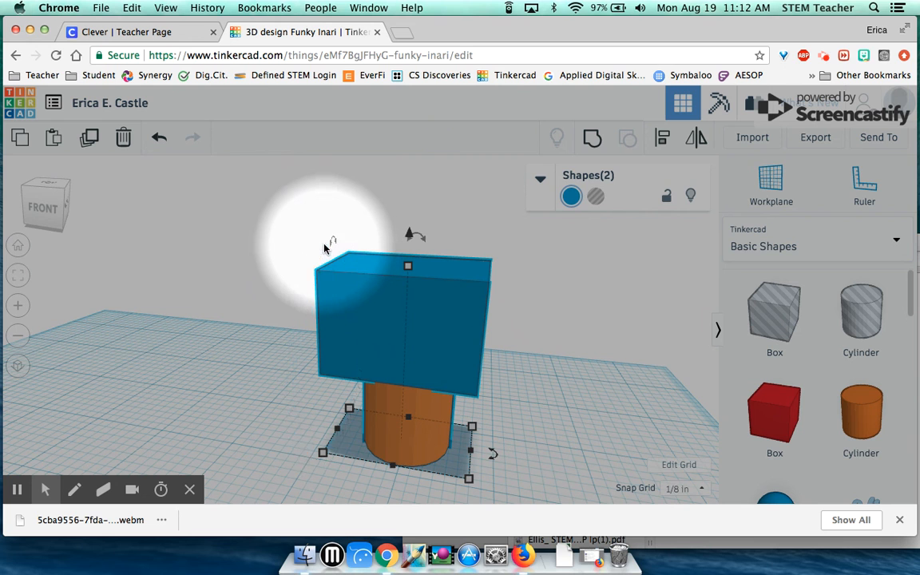